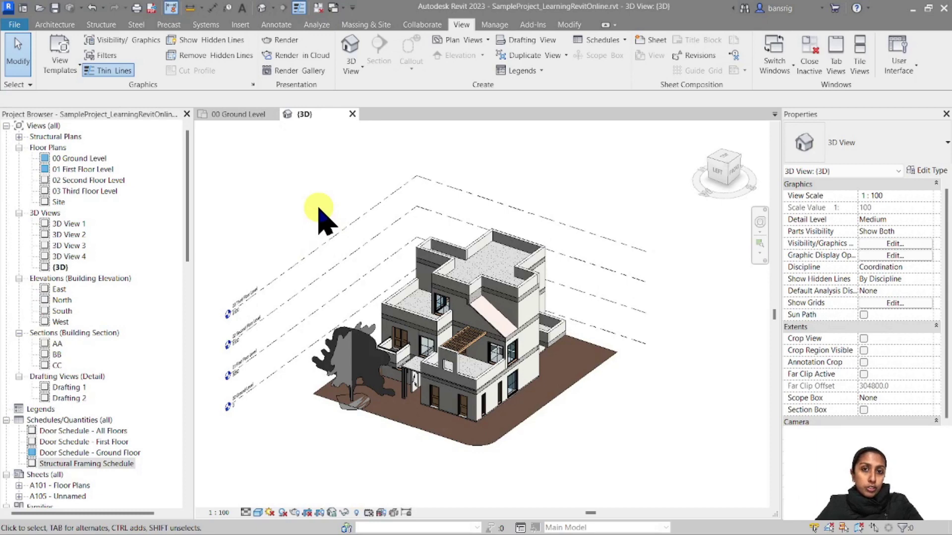
Zoom the 3D view in on the house's exterior brick wall and its windows.
{"action": "scroll", "coordinate": [495, 396], "scroll_direction": "up", "scroll_amount": 6}
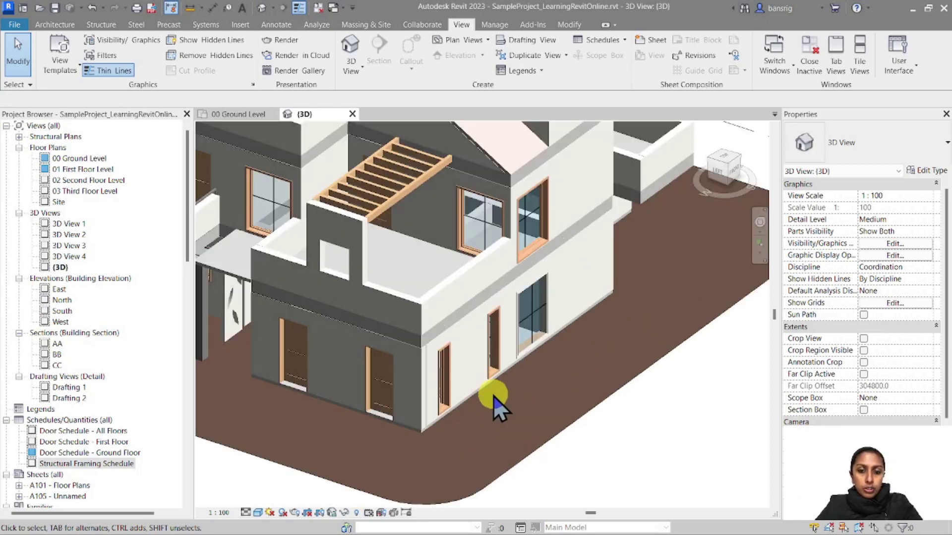
{"action": "left_click", "coordinate": [449, 194]}
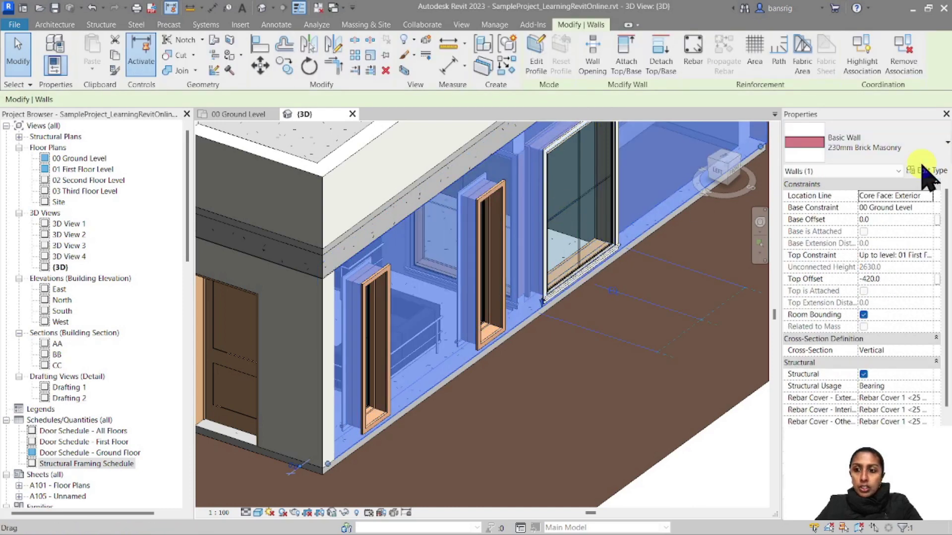
{"action": "left_click", "coordinate": [929, 172]}
{"action": "left_click", "coordinate": [547, 200]}
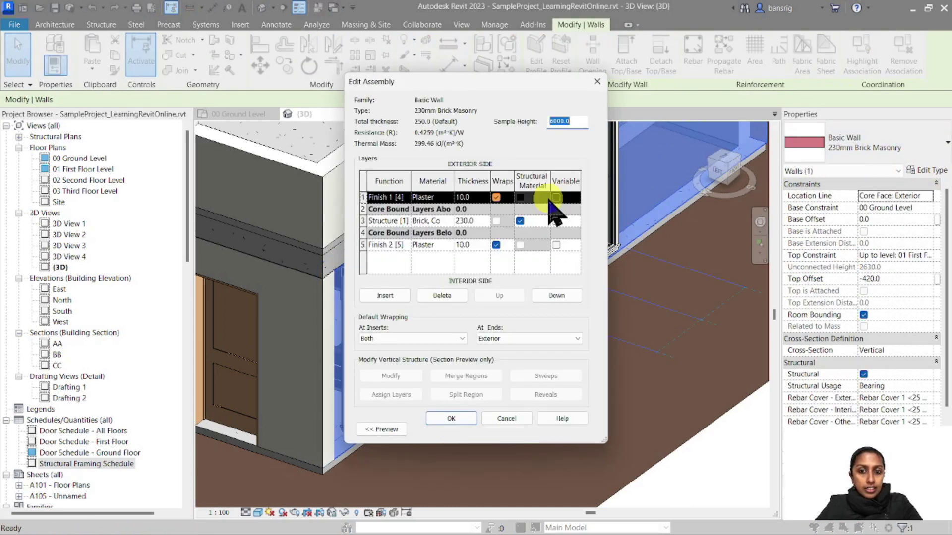
{"action": "left_click_drag", "start_coordinate": [344, 228], "coordinate": [230, 229]}
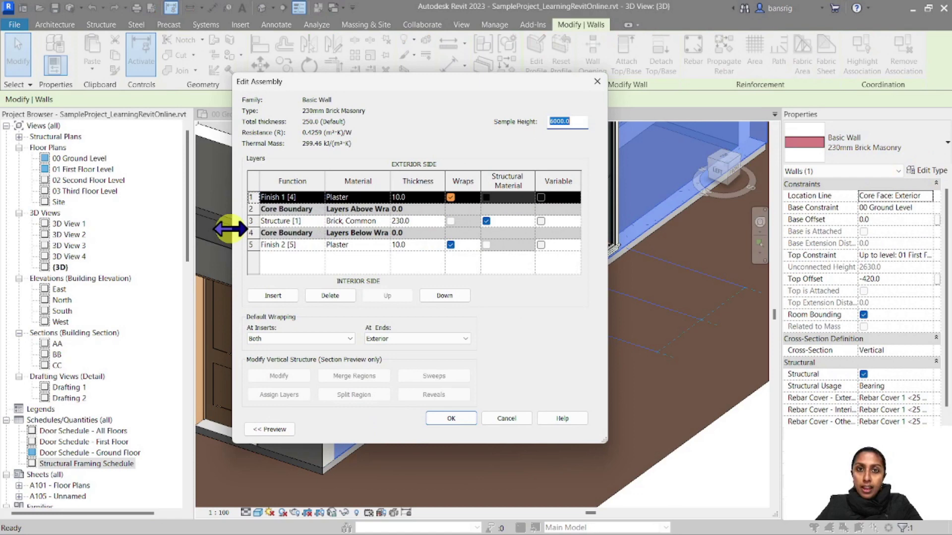
{"action": "left_click", "coordinate": [253, 221]}
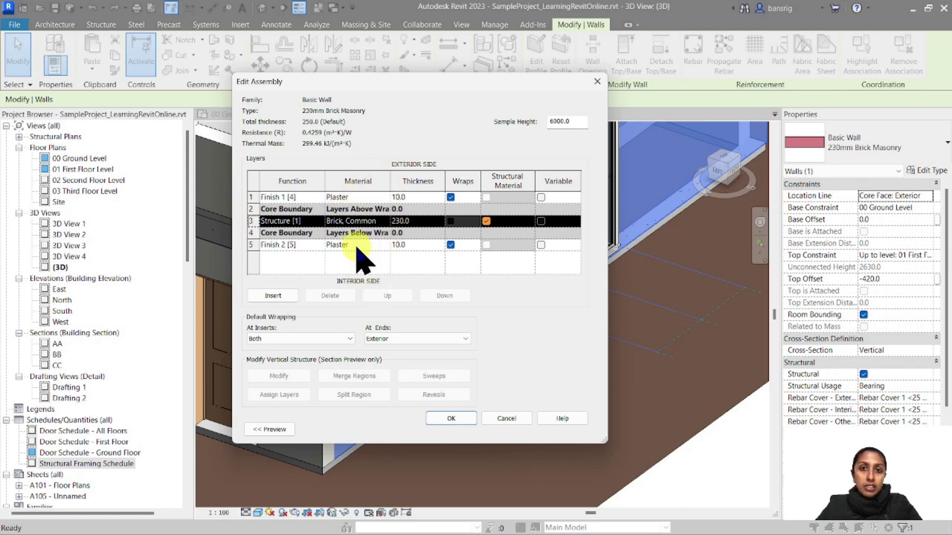
{"action": "left_click", "coordinate": [405, 223]}
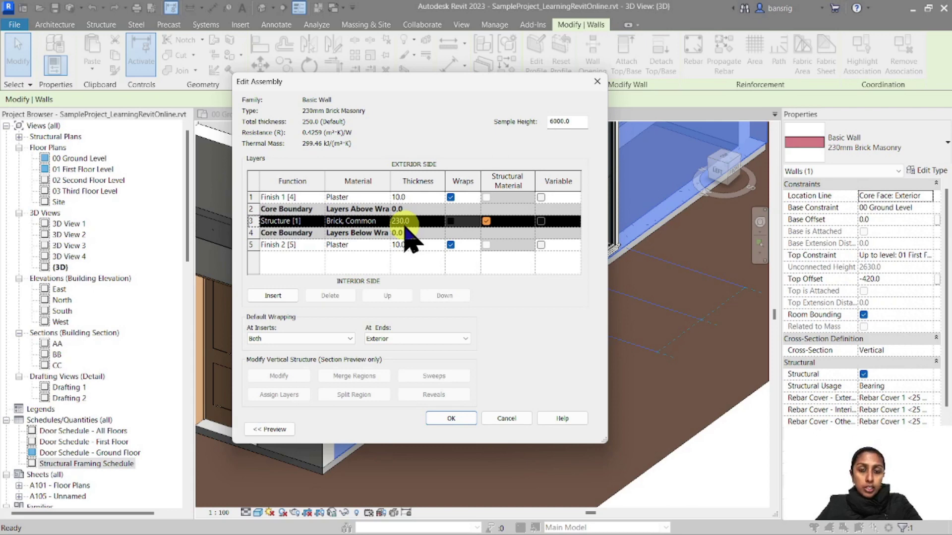
{"action": "key", "text": "Return"}
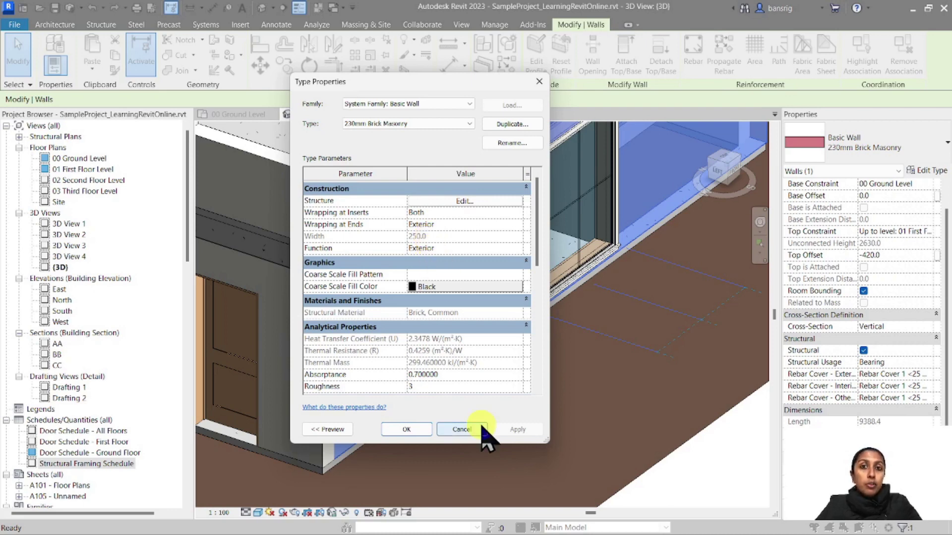
Dismiss the wall type properties and create a Walls material takeoff named Wall Material Takeoff.
{"action": "left_click", "coordinate": [461, 430]}
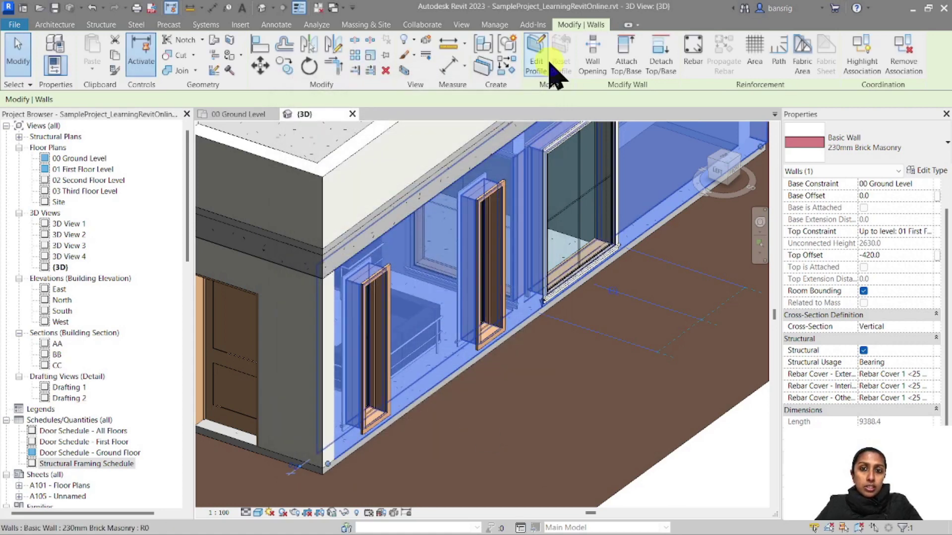
{"action": "left_click", "coordinate": [460, 25]}
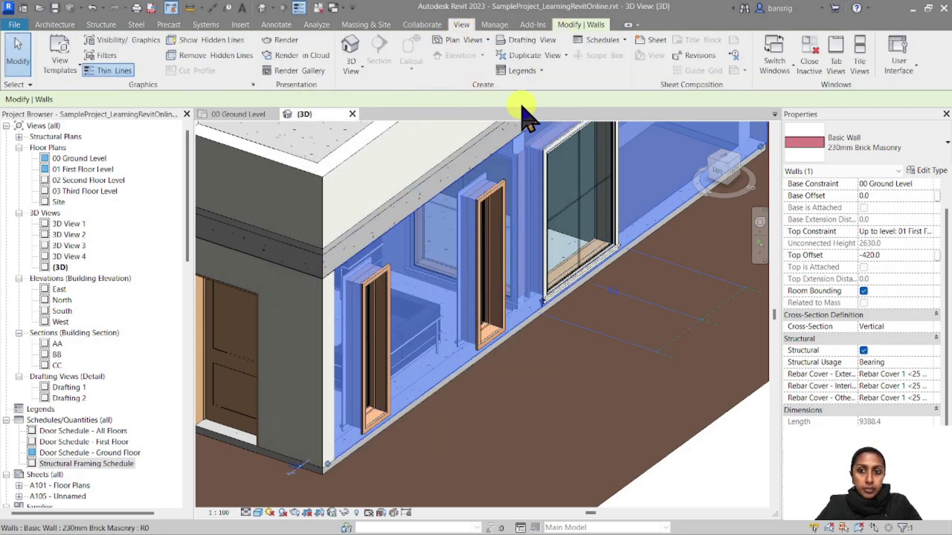
{"action": "left_click", "coordinate": [595, 40]}
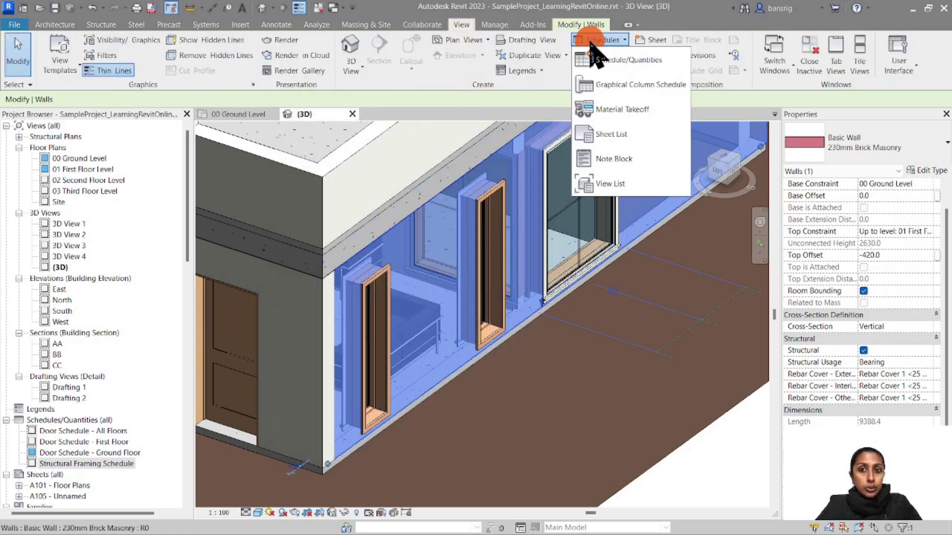
{"action": "left_click", "coordinate": [608, 110]}
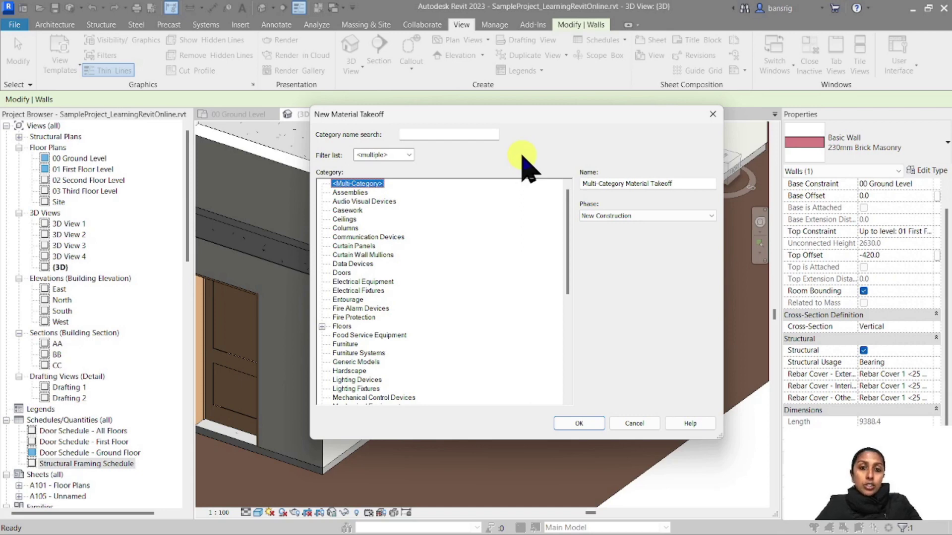
{"action": "left_click_drag", "start_coordinate": [568, 186], "coordinate": [569, 304]}
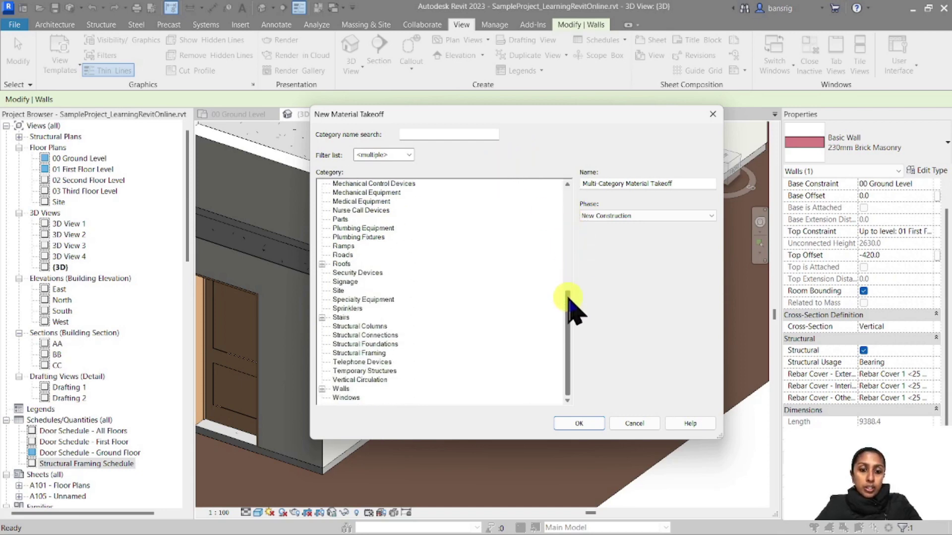
{"action": "left_click", "coordinate": [341, 388]}
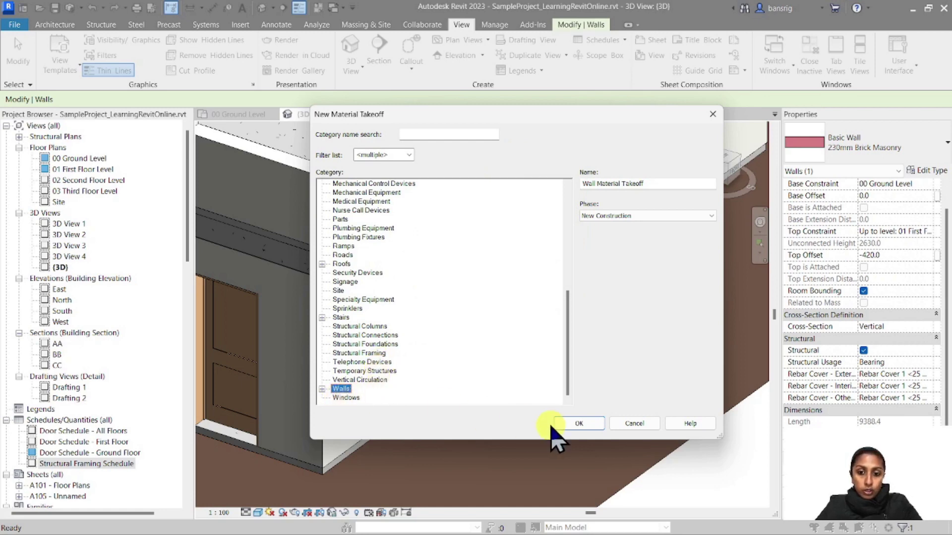
{"action": "left_click", "coordinate": [578, 425]}
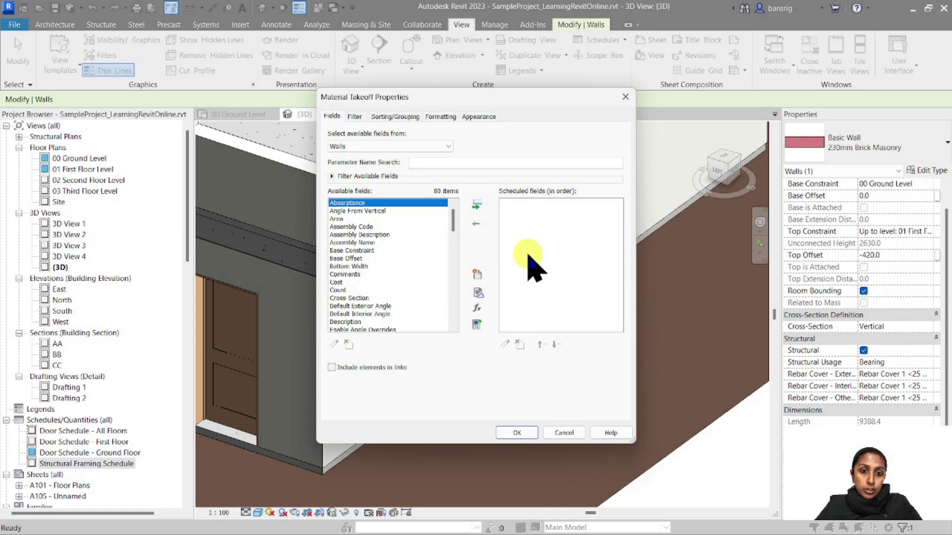
Add Family, Type, Material: Name, Material: Area and Material: Volume to the scheduled fields.
{"action": "left_click", "coordinate": [377, 251]}
{"action": "scroll", "coordinate": [361, 267], "scroll_direction": "down", "scroll_amount": 3}
{"action": "left_click", "coordinate": [345, 323]}
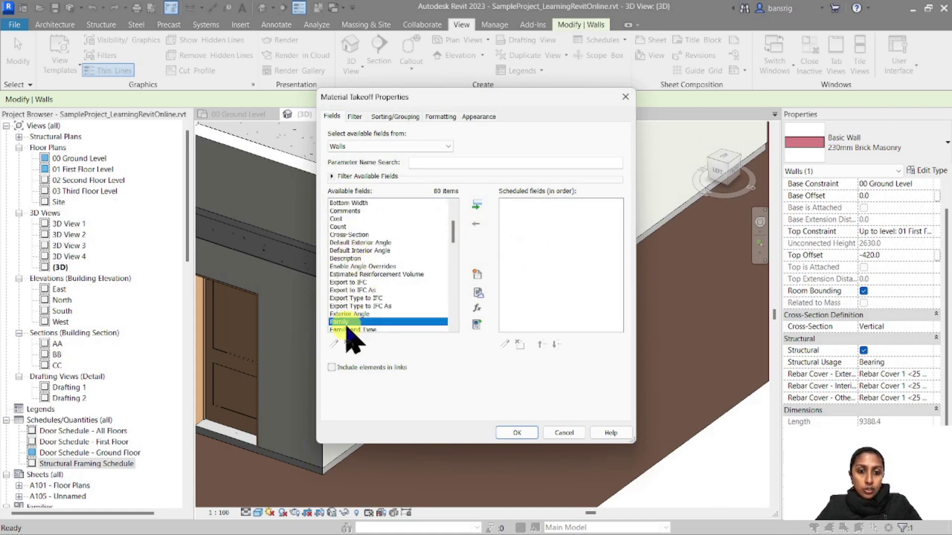
{"action": "double_click", "coordinate": [347, 322]}
{"action": "scroll", "coordinate": [377, 248], "scroll_direction": "down", "scroll_amount": 5}
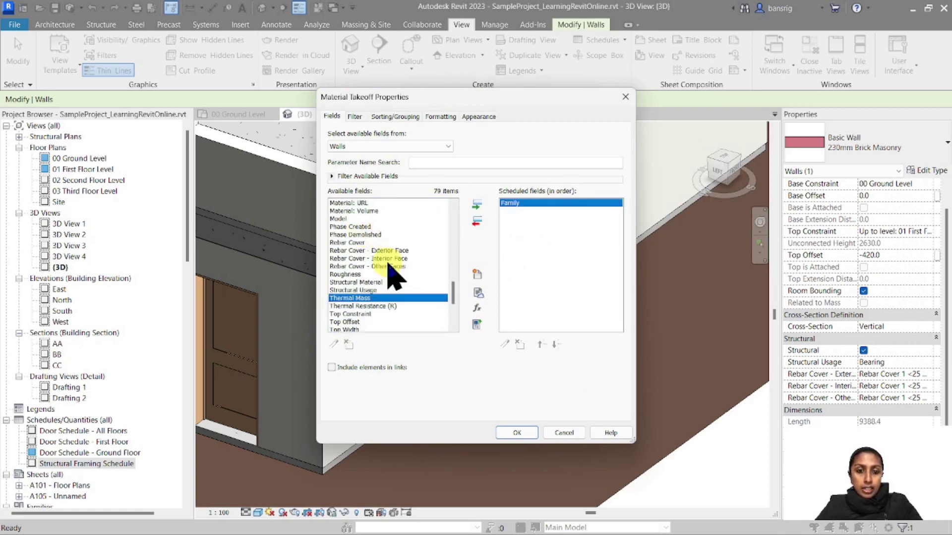
{"action": "scroll", "coordinate": [391, 275], "scroll_direction": "down", "scroll_amount": 3}
{"action": "double_click", "coordinate": [346, 268]}
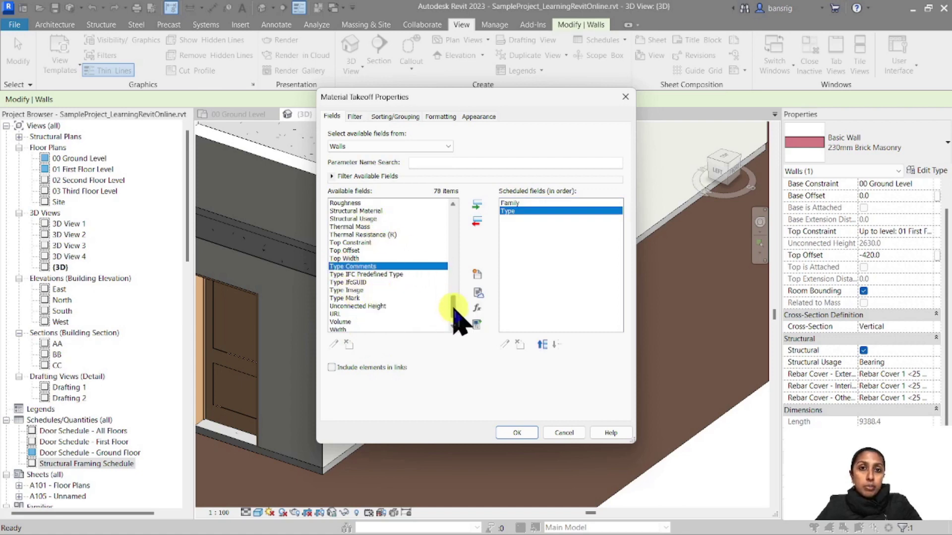
{"action": "left_click_drag", "start_coordinate": [453, 309], "coordinate": [454, 272]}
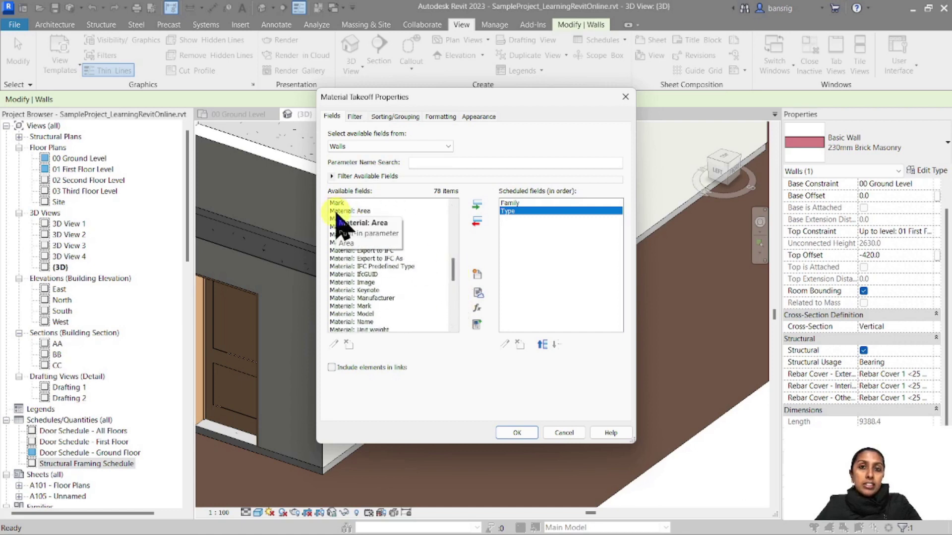
{"action": "double_click", "coordinate": [364, 322]}
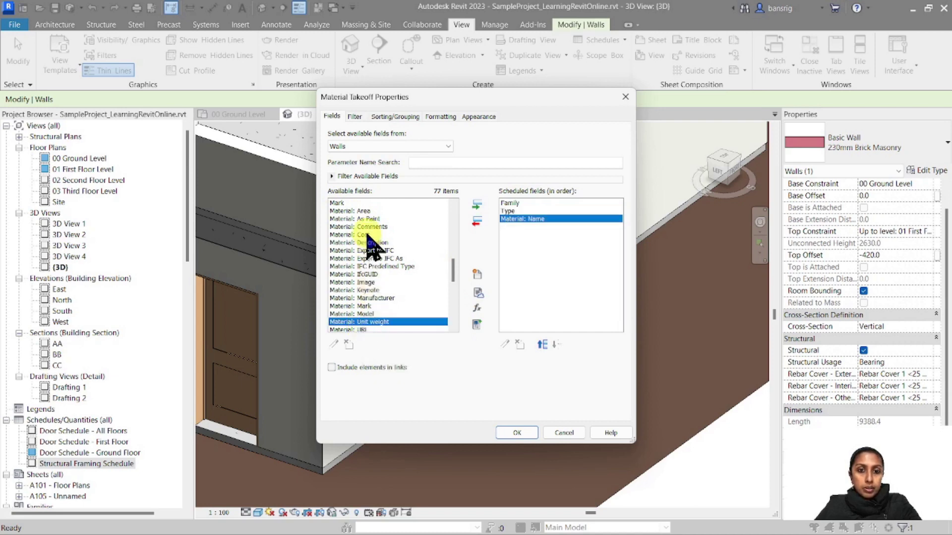
{"action": "double_click", "coordinate": [367, 212]}
{"action": "scroll", "coordinate": [374, 252], "scroll_direction": "down", "scroll_amount": 2}
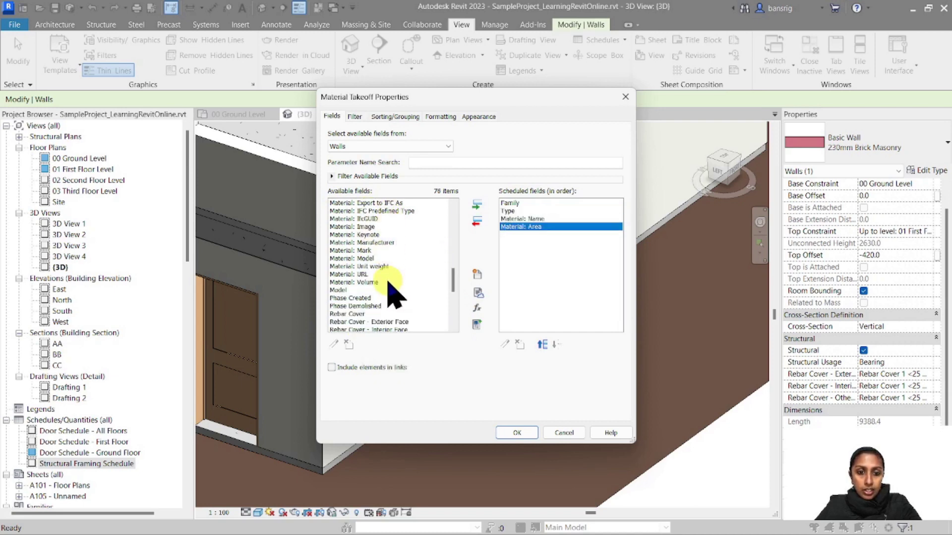
{"action": "double_click", "coordinate": [367, 282]}
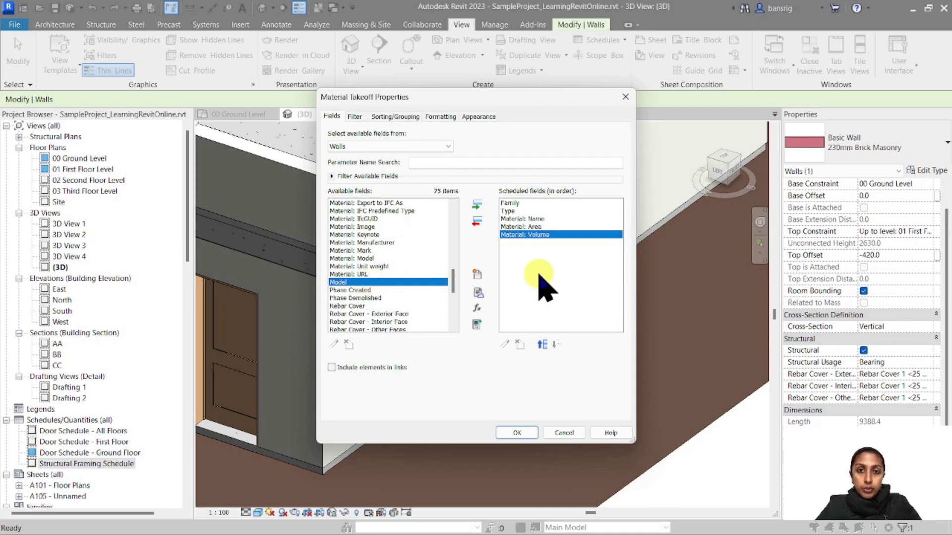
Sort by Material: Name then Type, enable Grand totals, and turn off Itemize every instance.
{"action": "left_click", "coordinate": [387, 117]}
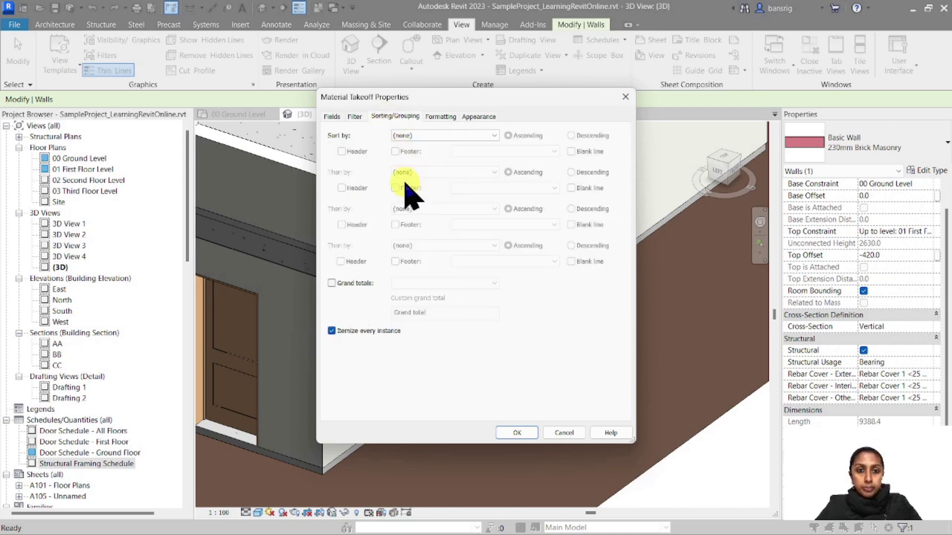
{"action": "left_click", "coordinate": [437, 143]}
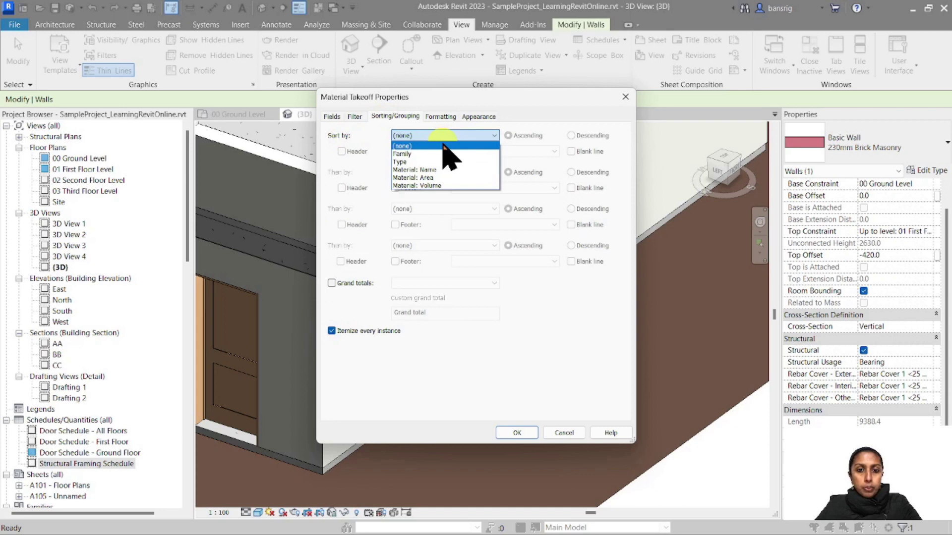
{"action": "left_click", "coordinate": [442, 171]}
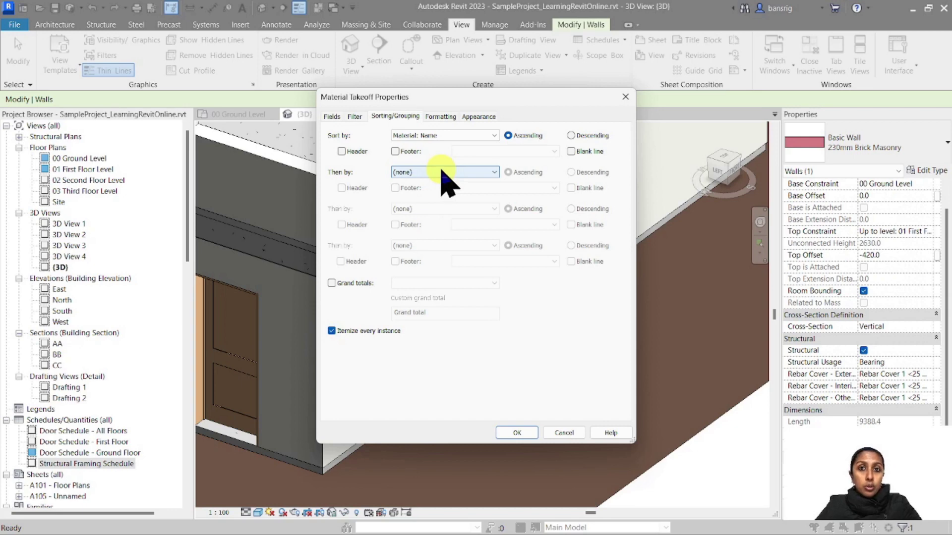
{"action": "left_click", "coordinate": [440, 171]}
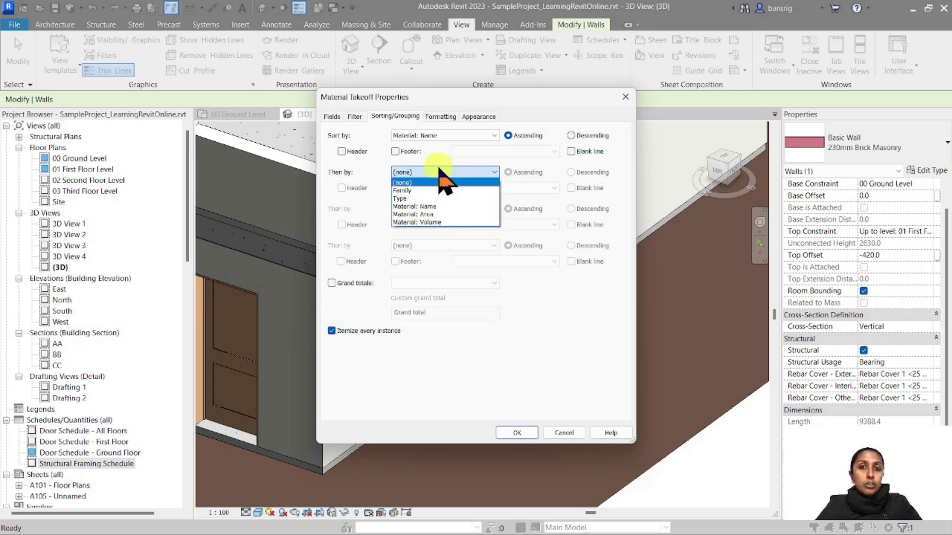
{"action": "left_click", "coordinate": [431, 199]}
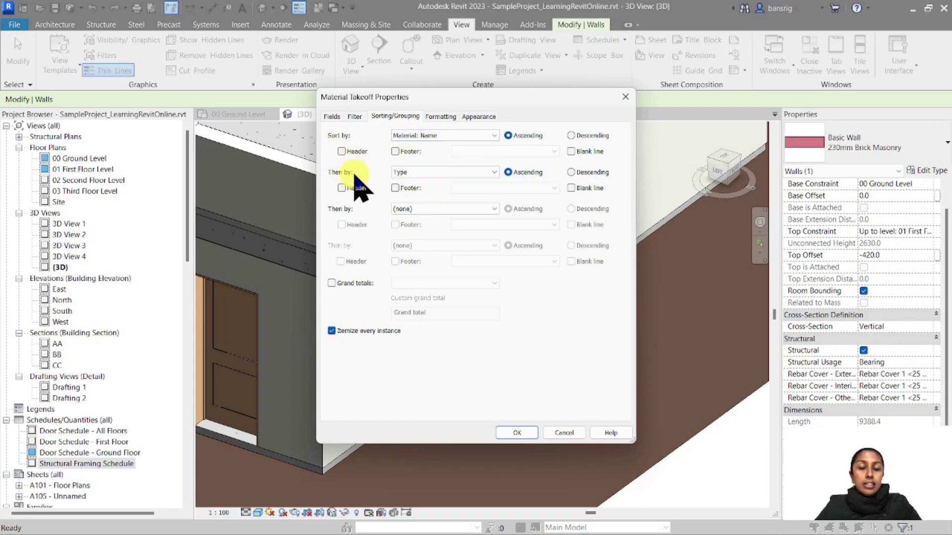
{"action": "left_click", "coordinate": [332, 283]}
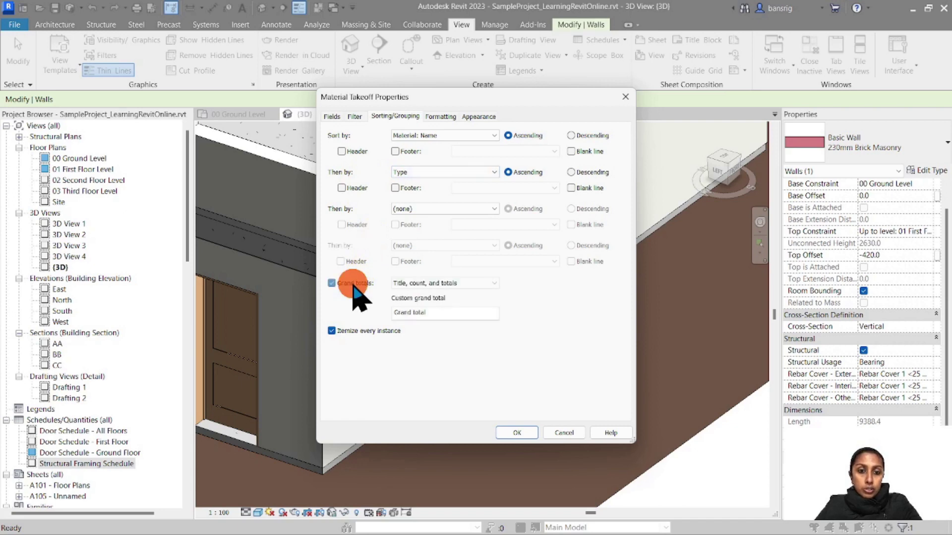
{"action": "left_click", "coordinate": [344, 330]}
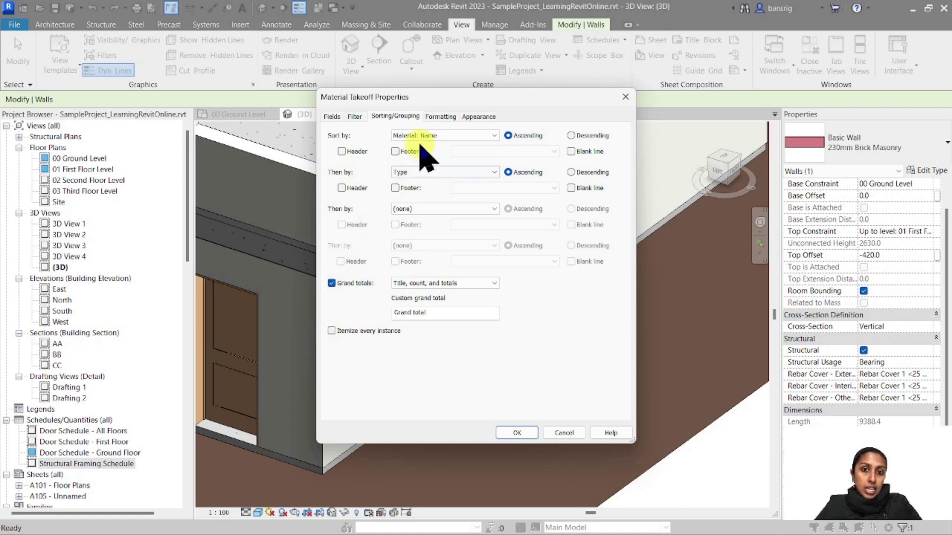
Set Material: Area and Material: Volume to Calculate totals and apply the schedule.
{"action": "left_click", "coordinate": [439, 117]}
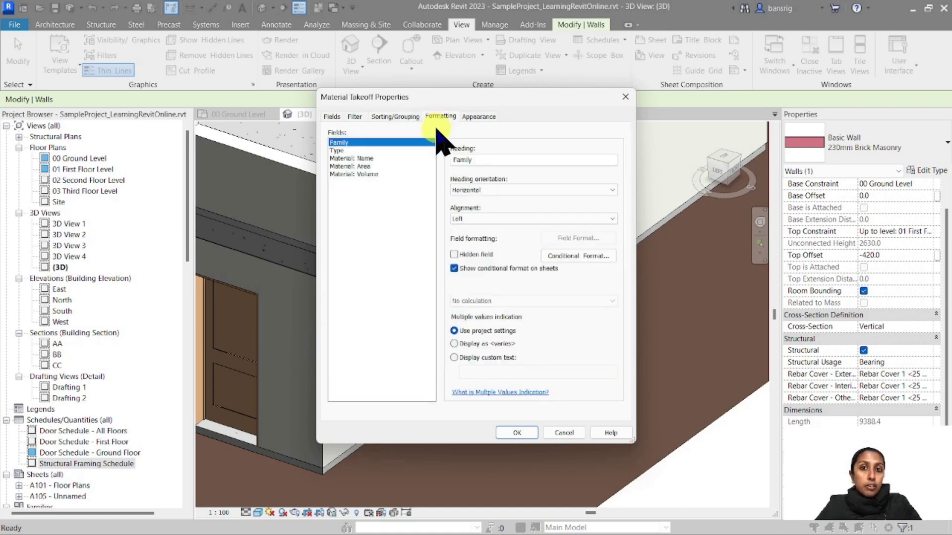
{"action": "left_click", "coordinate": [369, 166]}
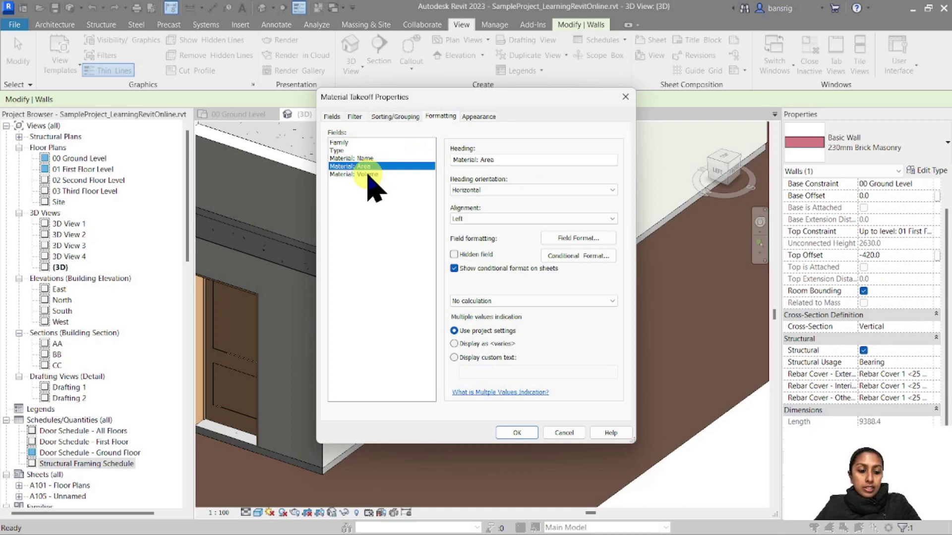
{"action": "left_click", "coordinate": [367, 174], "text": "ctrl"}
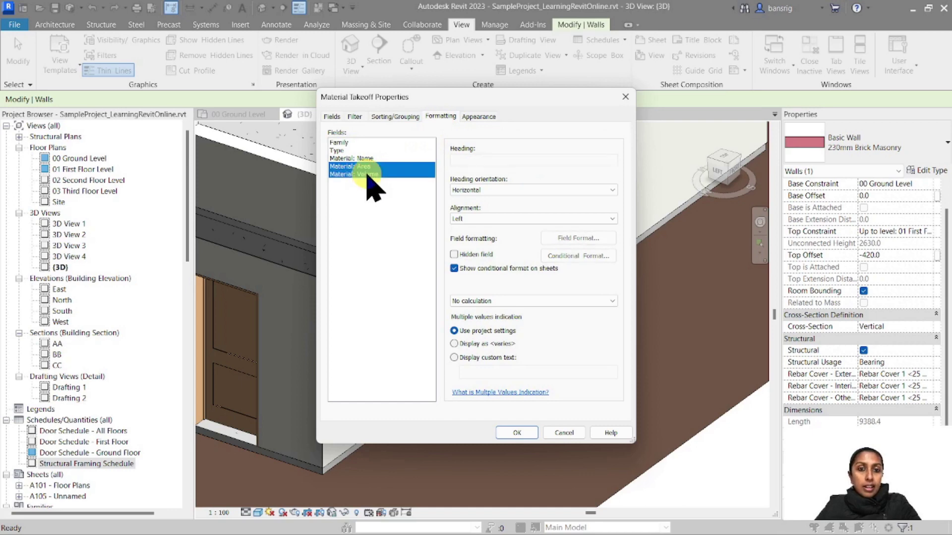
{"action": "left_click", "coordinate": [476, 301]}
{"action": "left_click", "coordinate": [476, 314]}
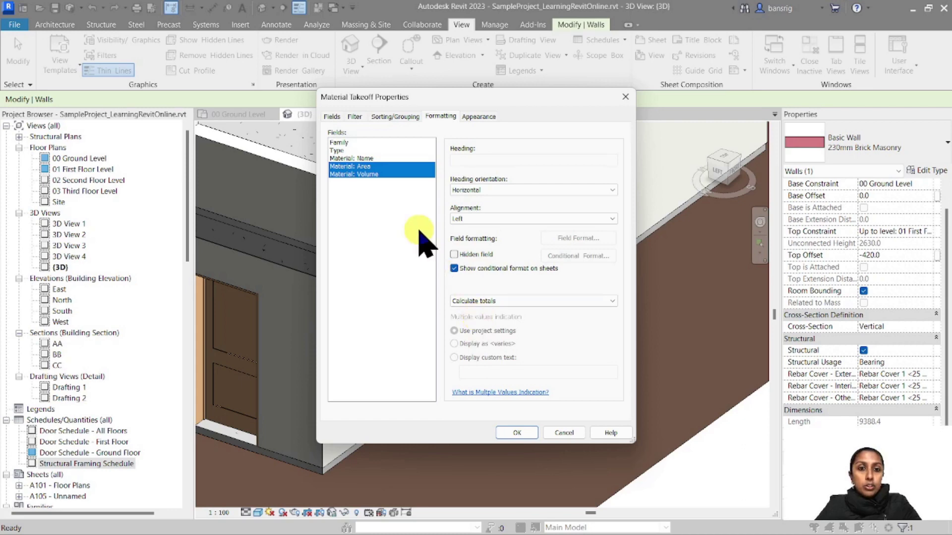
{"action": "left_click", "coordinate": [519, 432]}
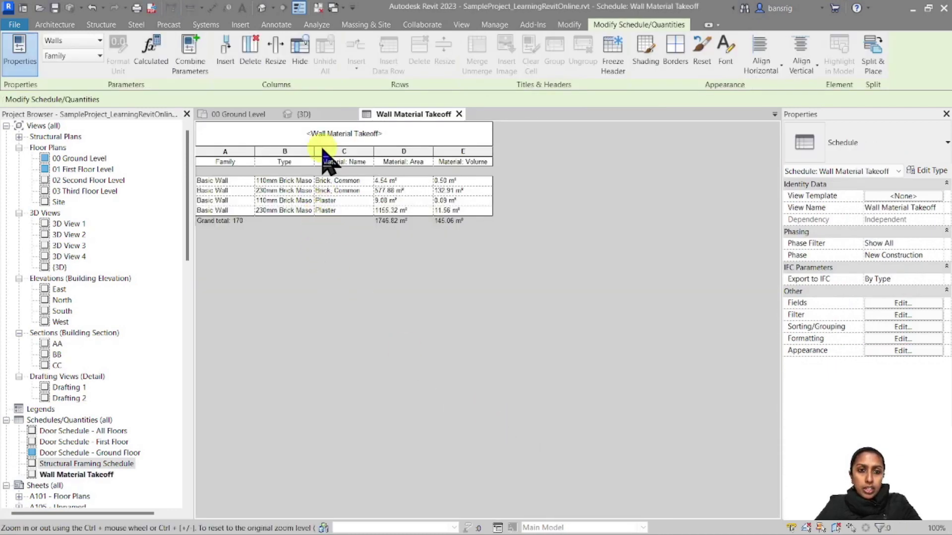
Widen the Type, Material: Name and Material: Area columns to show full names.
{"action": "left_click_drag", "start_coordinate": [315, 151], "coordinate": [377, 151]}
{"action": "left_click_drag", "start_coordinate": [436, 151], "coordinate": [450, 152]}
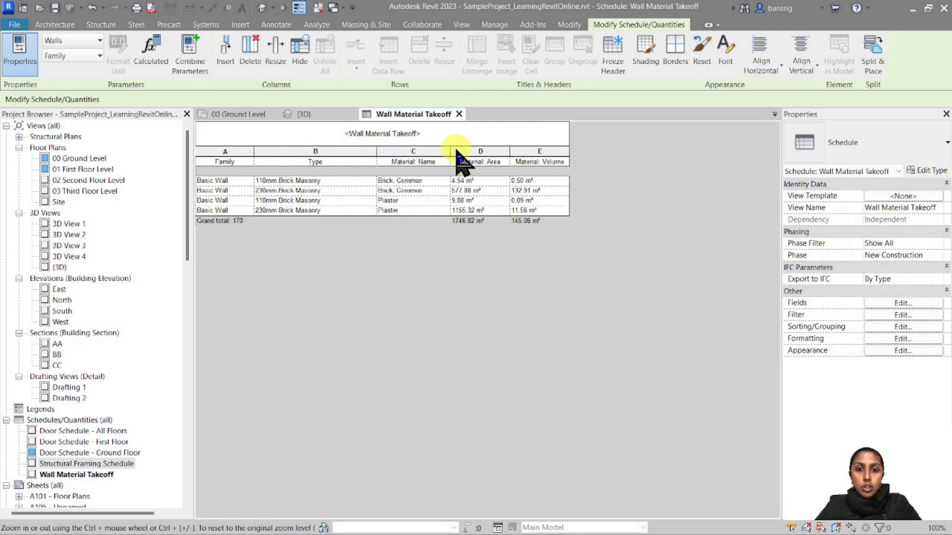
{"action": "left_click_drag", "start_coordinate": [510, 151], "coordinate": [544, 150]}
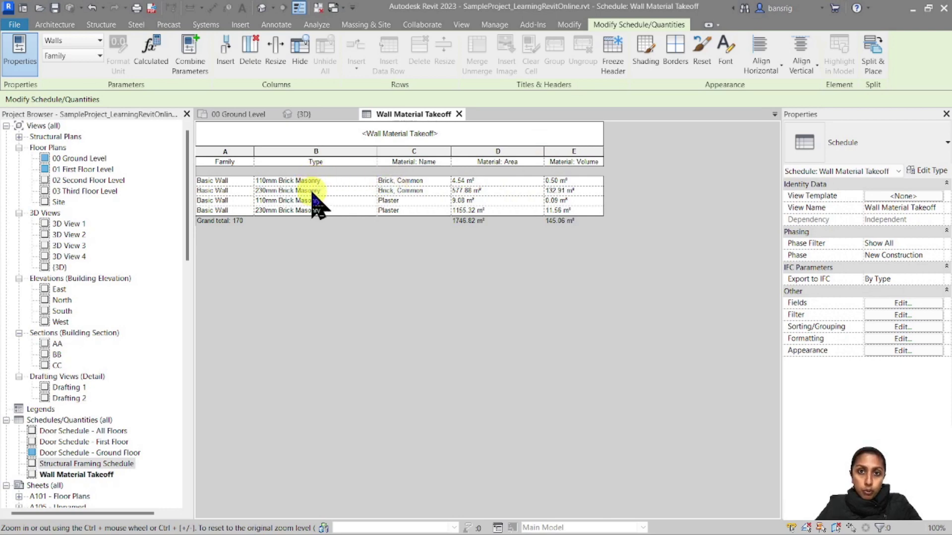
Add a Material: Name footer with title, count and totals to the takeoff's grouping.
{"action": "left_click", "coordinate": [875, 327]}
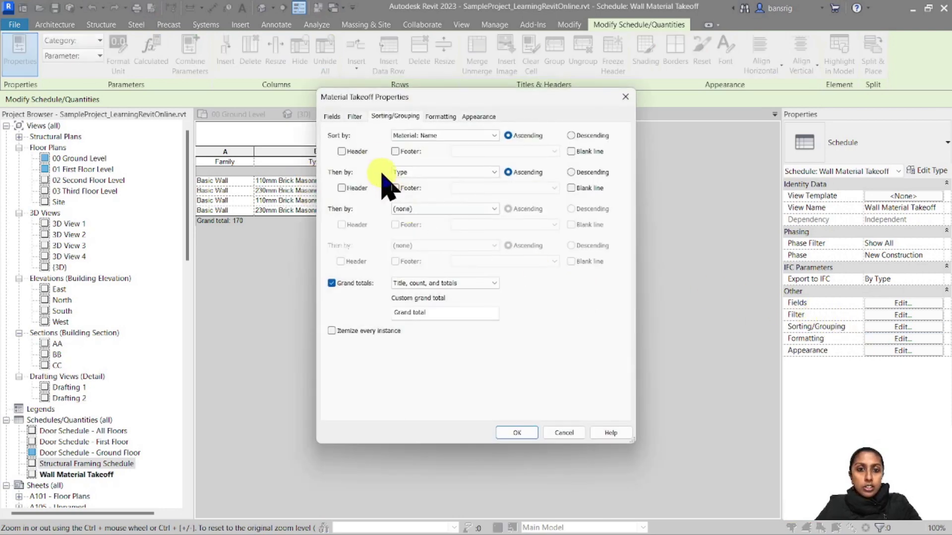
{"action": "left_click", "coordinate": [395, 152]}
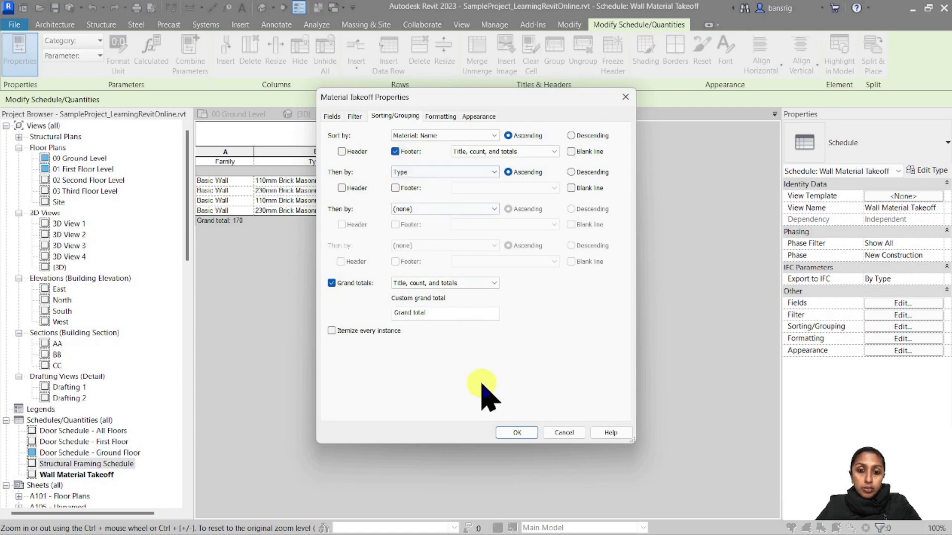
{"action": "left_click", "coordinate": [517, 432]}
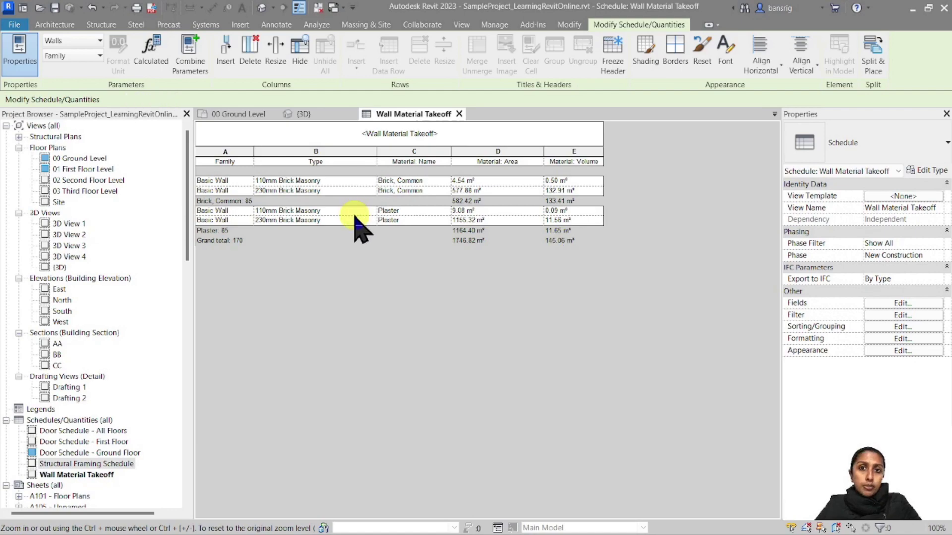
Inspect the kitchen wall's 230mm Brick Masonry layer structure on 00 Ground Level, cancelling without changes.
{"action": "left_click", "coordinate": [243, 115]}
{"action": "scroll", "coordinate": [510, 295], "scroll_direction": "up", "scroll_amount": 3}
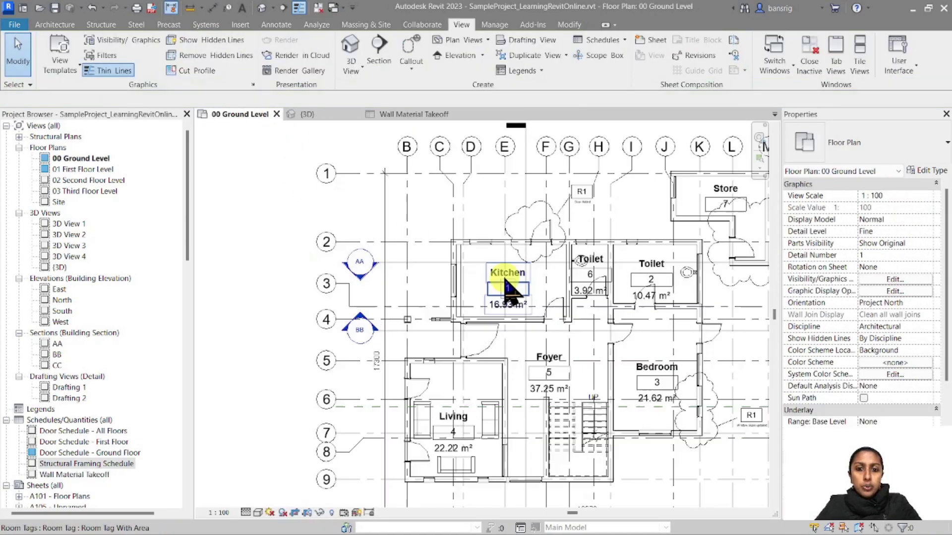
{"action": "scroll", "coordinate": [406, 238], "scroll_direction": "up", "scroll_amount": 3}
{"action": "left_click", "coordinate": [422, 220]}
{"action": "left_click", "coordinate": [918, 171]}
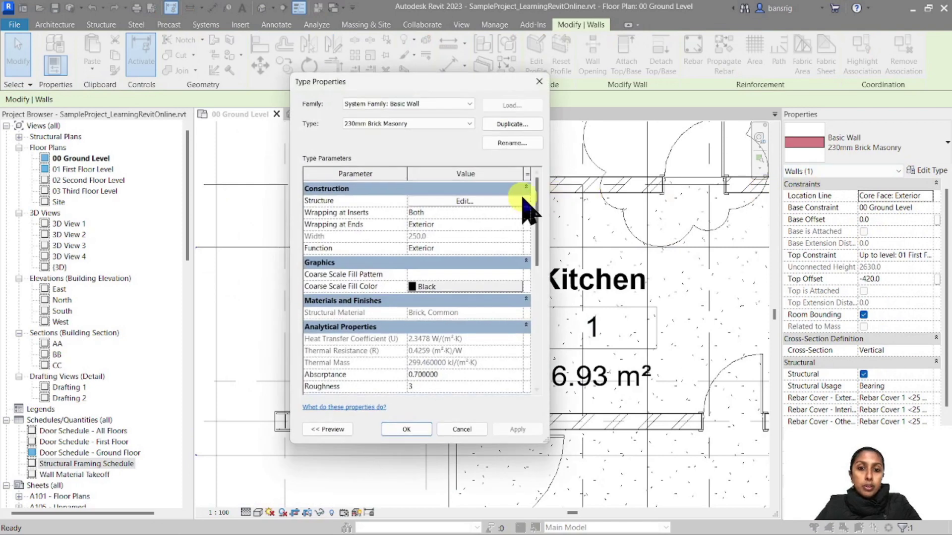
{"action": "left_click", "coordinate": [511, 185]}
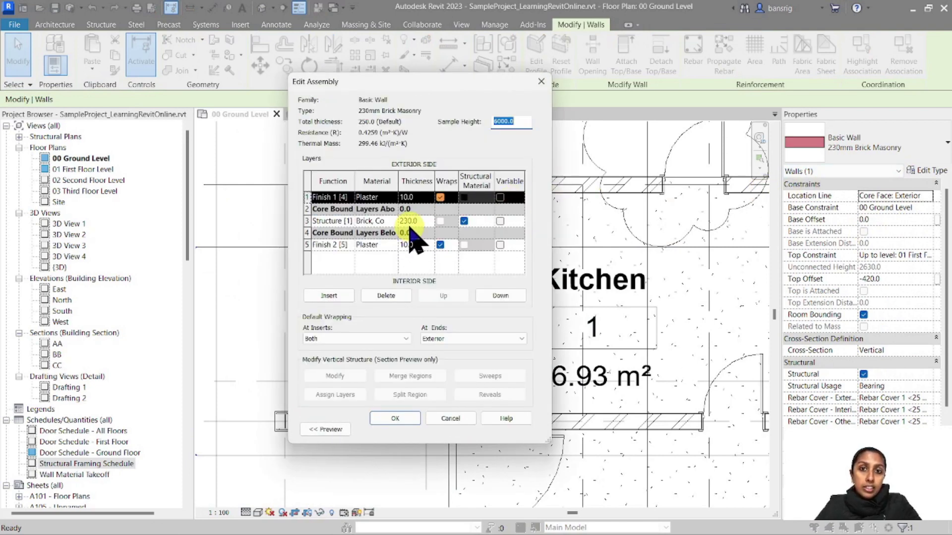
{"action": "left_click", "coordinate": [448, 418]}
{"action": "left_click", "coordinate": [461, 489]}
{"action": "key", "text": "Escape"}
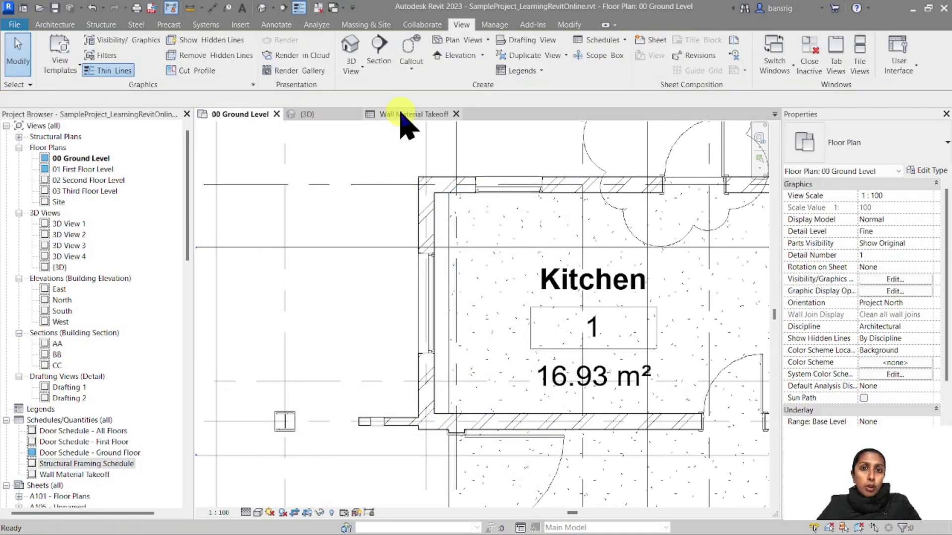
Return to the Wall Material Takeoff and start a new Structural Framing material takeoff.
{"action": "left_click", "coordinate": [395, 114]}
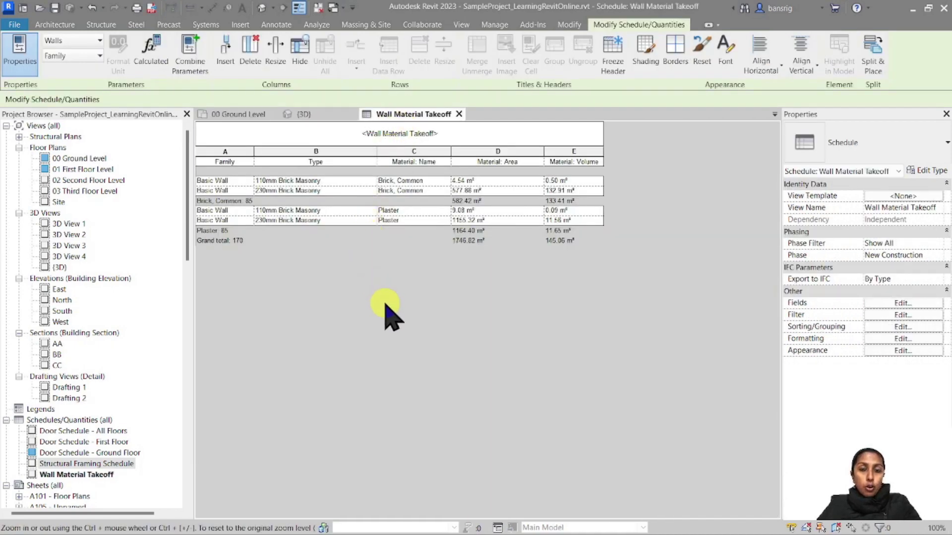
{"action": "left_click", "coordinate": [461, 25]}
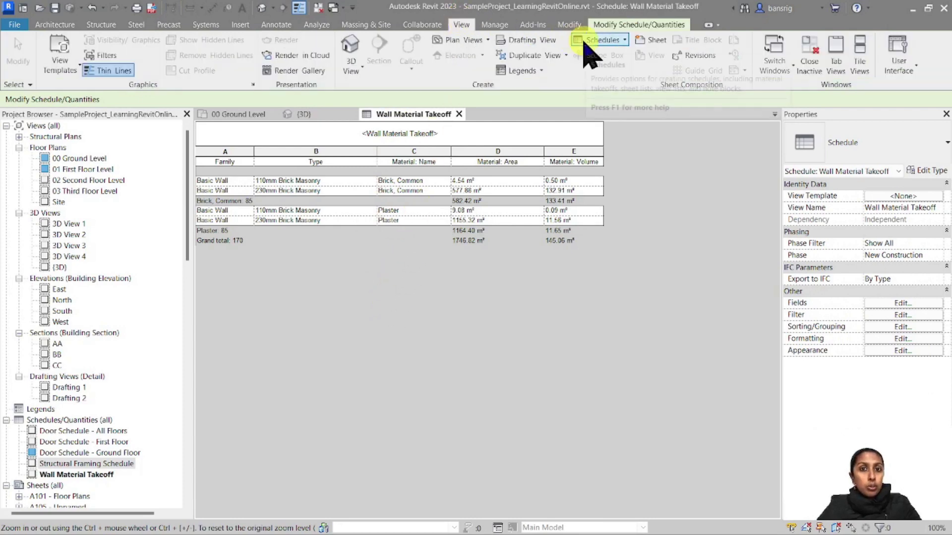
{"action": "left_click", "coordinate": [602, 40]}
{"action": "left_click", "coordinate": [614, 106]}
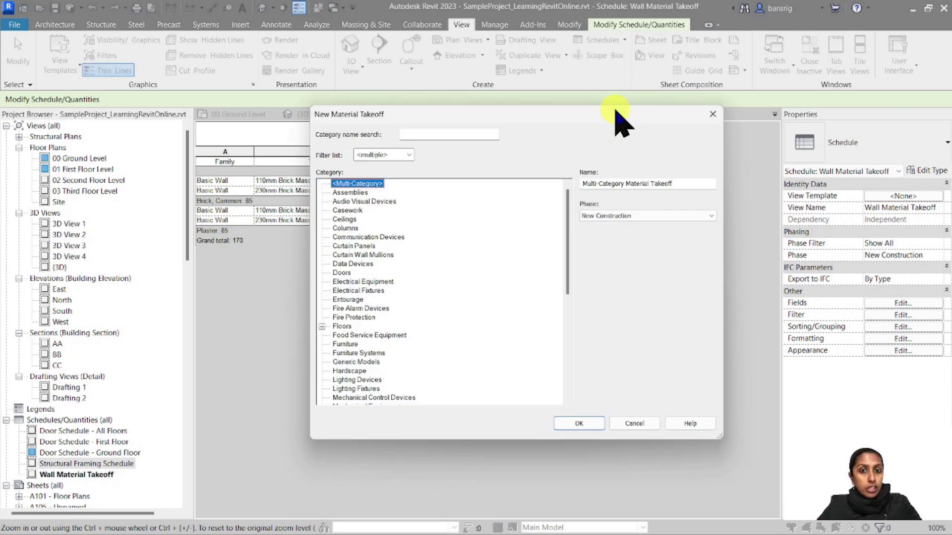
{"action": "left_click_drag", "start_coordinate": [567, 224], "coordinate": [573, 319]}
{"action": "left_click", "coordinate": [364, 362]}
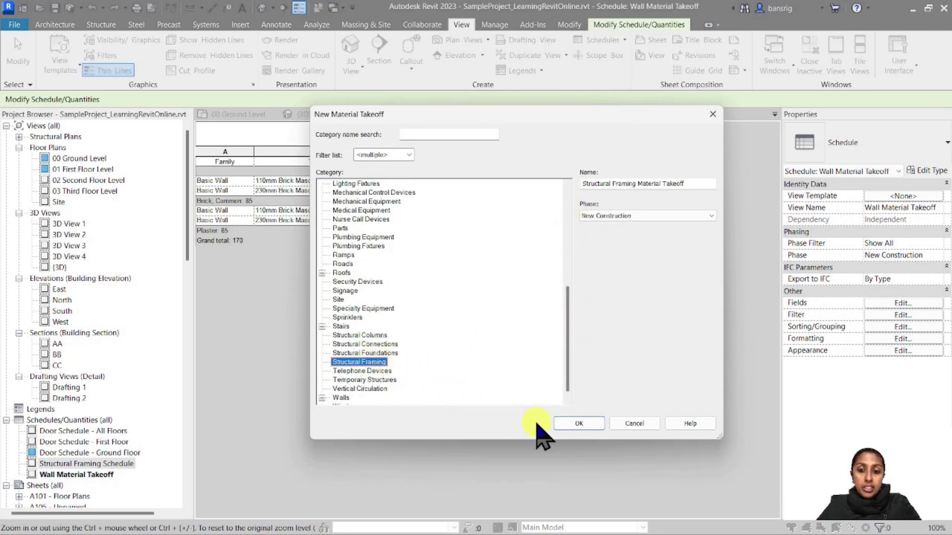
{"action": "left_click", "coordinate": [579, 424]}
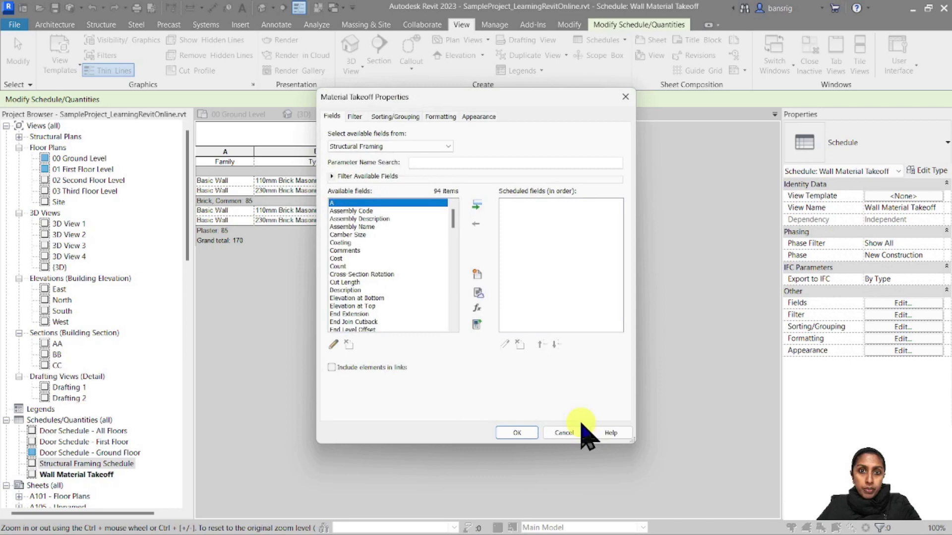
Add Family, Type, Material: Name and Material: Volume to the scheduled fields.
{"action": "left_click", "coordinate": [354, 242]}
{"action": "scroll", "coordinate": [358, 248], "scroll_direction": "down", "scroll_amount": 5}
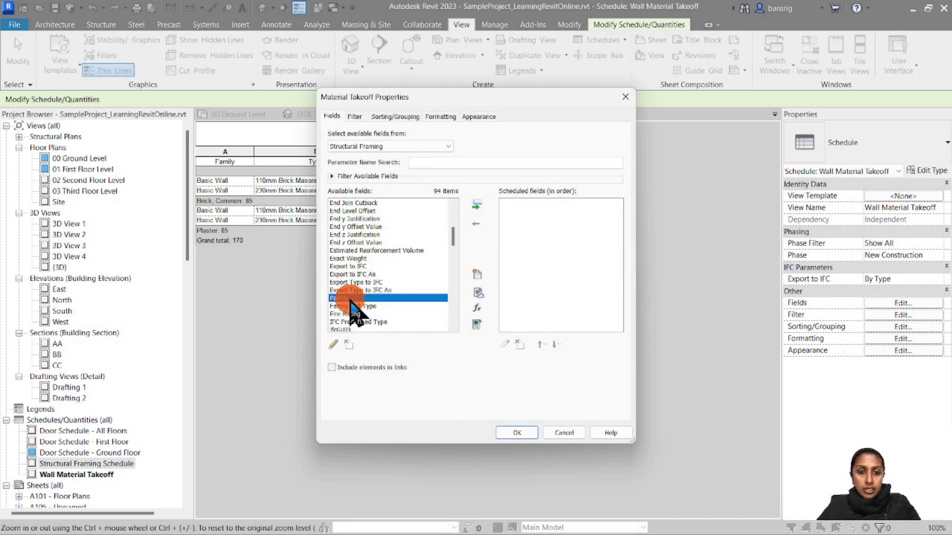
{"action": "double_click", "coordinate": [357, 298]}
{"action": "scroll", "coordinate": [356, 307], "scroll_direction": "down", "scroll_amount": 15}
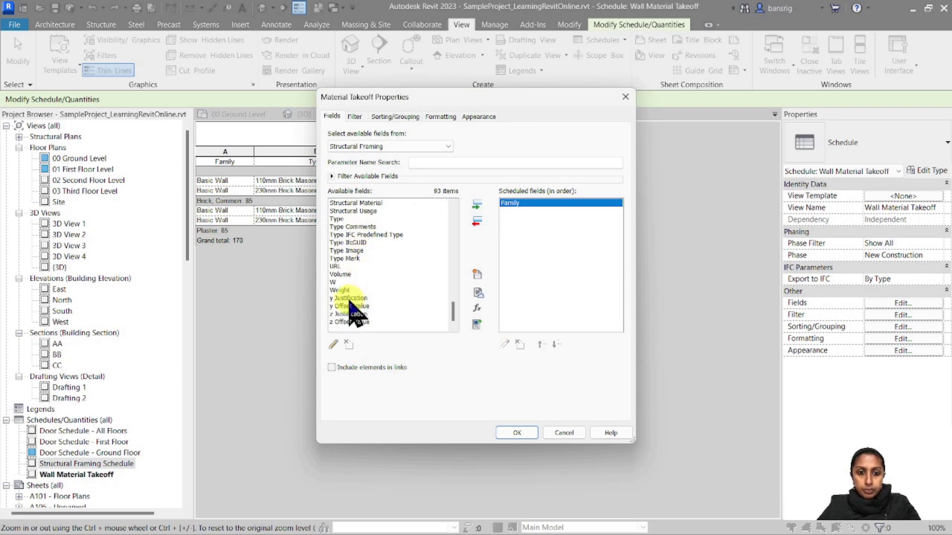
{"action": "double_click", "coordinate": [333, 218]}
{"action": "left_click_drag", "start_coordinate": [452, 312], "coordinate": [456, 282]}
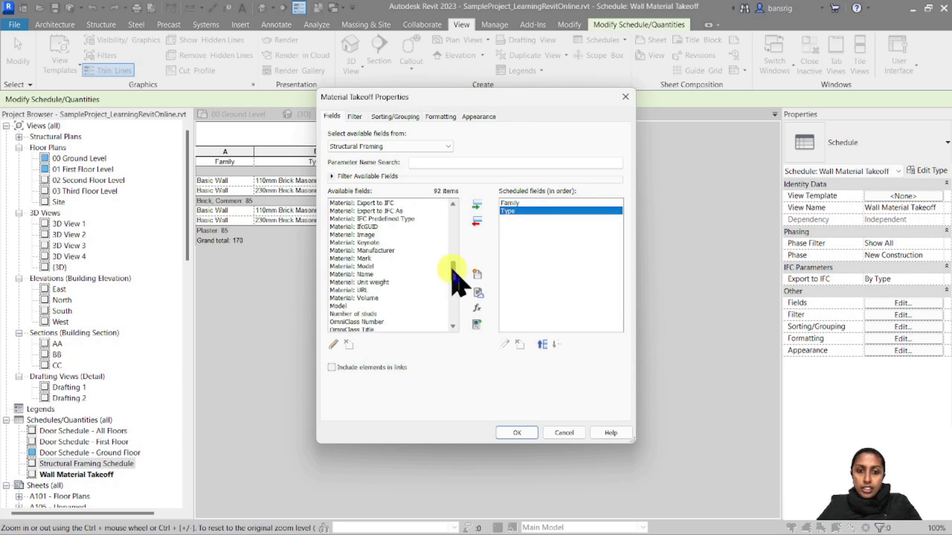
{"action": "double_click", "coordinate": [362, 275]}
{"action": "left_click", "coordinate": [367, 290]}
{"action": "double_click", "coordinate": [367, 291]}
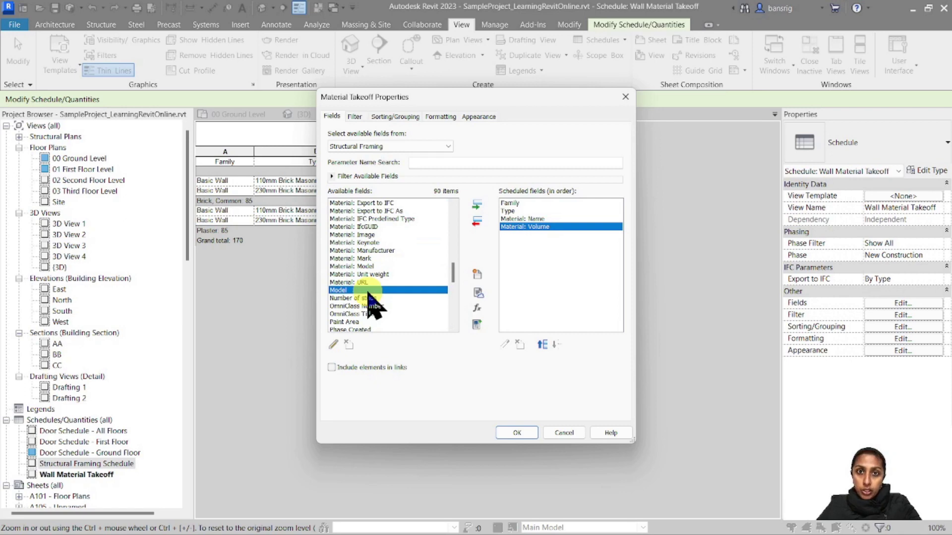
Sort by Material: Name, set Material: Volume to calculate totals, and create the schedule.
{"action": "left_click", "coordinate": [395, 116]}
{"action": "left_click", "coordinate": [430, 136]}
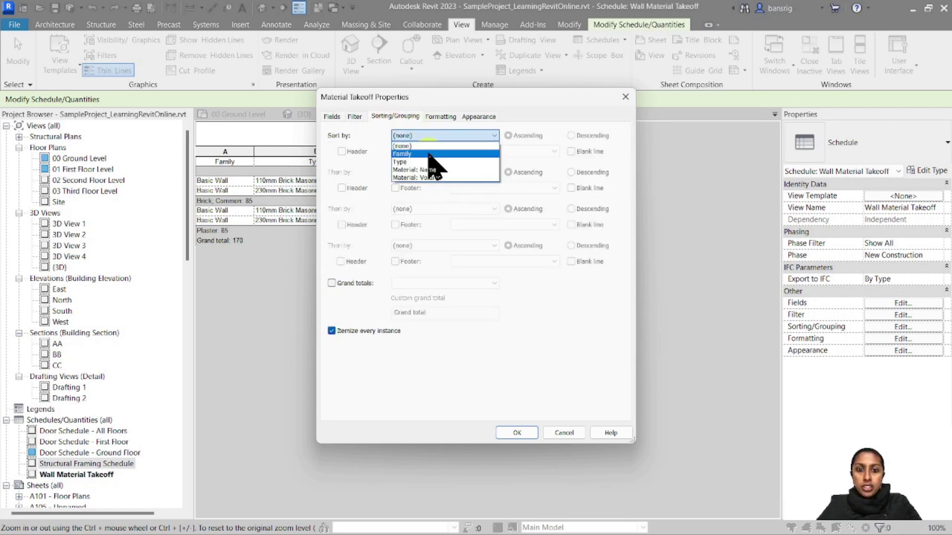
{"action": "left_click", "coordinate": [429, 169]}
{"action": "left_click", "coordinate": [439, 116]}
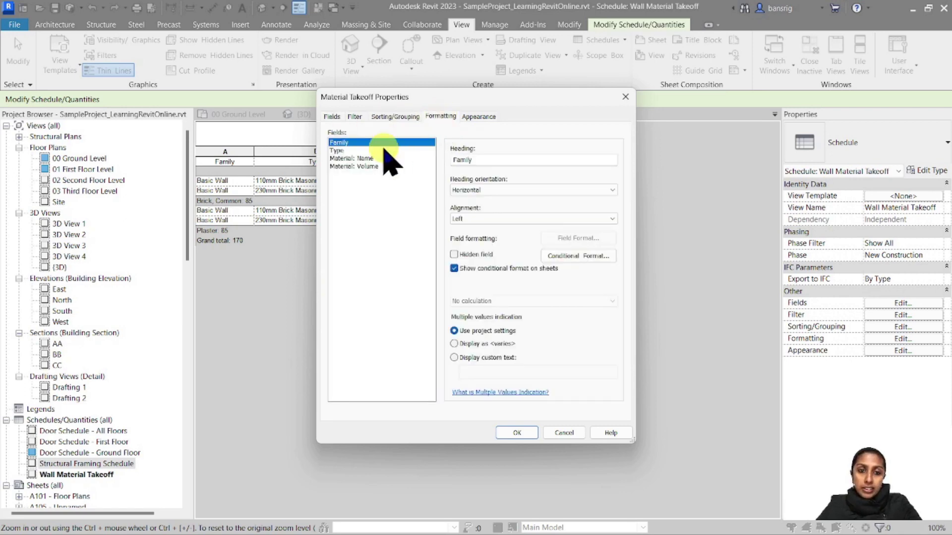
{"action": "left_click", "coordinate": [372, 166]}
{"action": "left_click", "coordinate": [488, 301]}
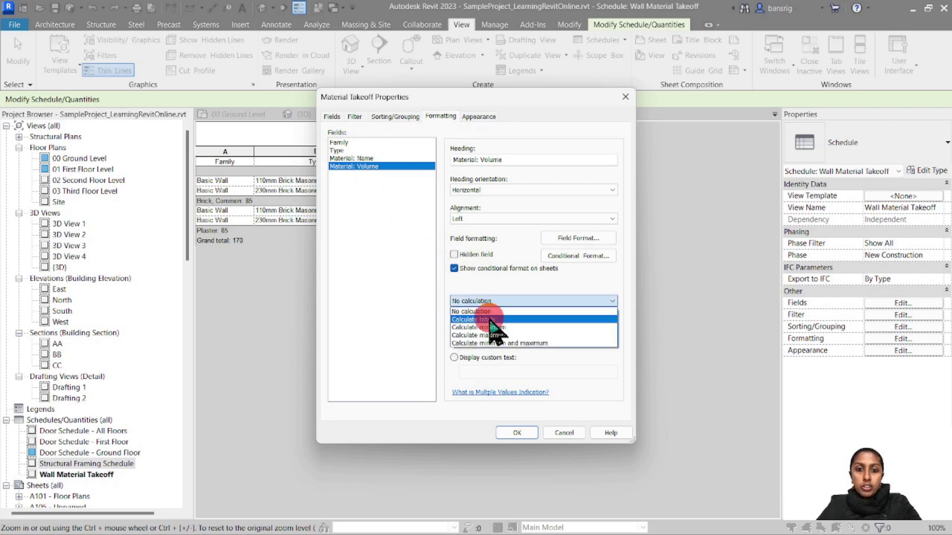
{"action": "left_click", "coordinate": [490, 320]}
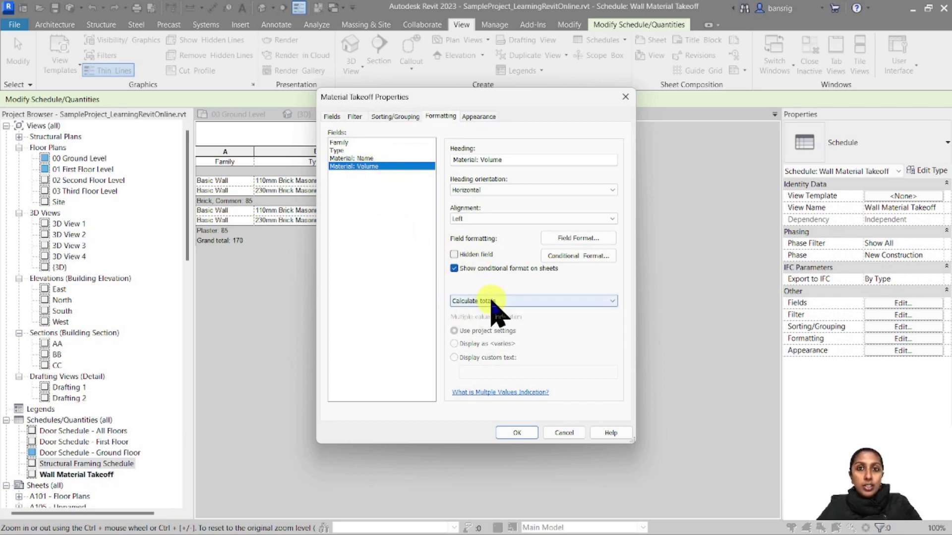
{"action": "left_click", "coordinate": [517, 433]}
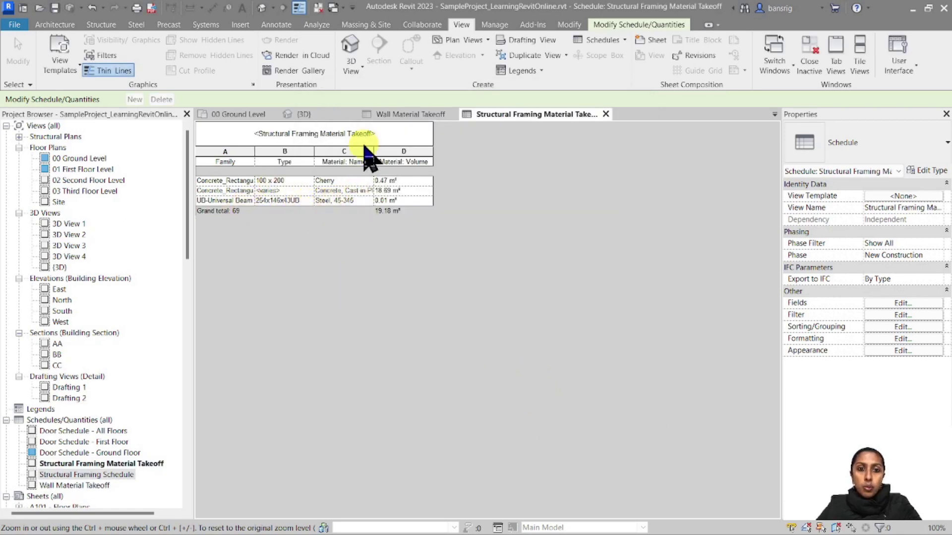
Widen the Material: Name and Family columns, then check the cast-in-place concrete beam's volume.
{"action": "left_click_drag", "start_coordinate": [374, 150], "coordinate": [476, 151]}
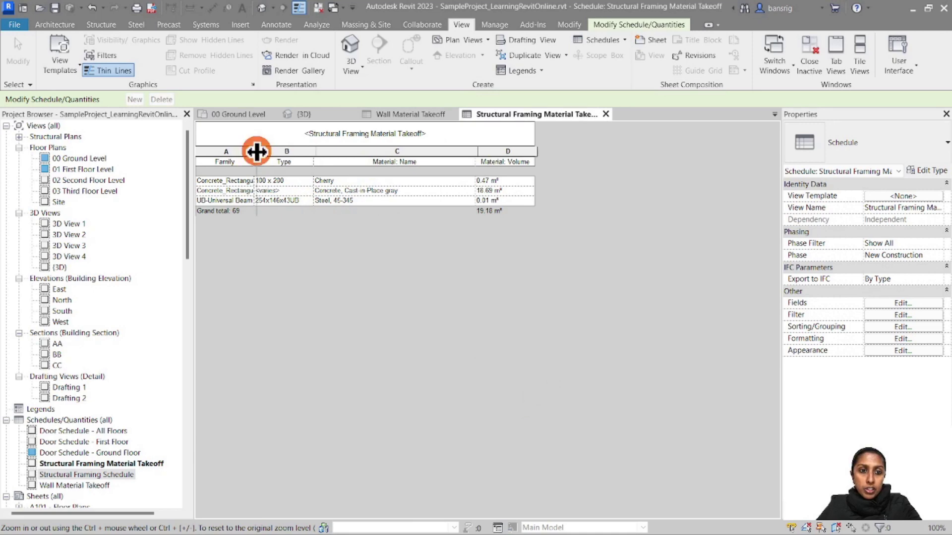
{"action": "left_click_drag", "start_coordinate": [256, 151], "coordinate": [330, 152]}
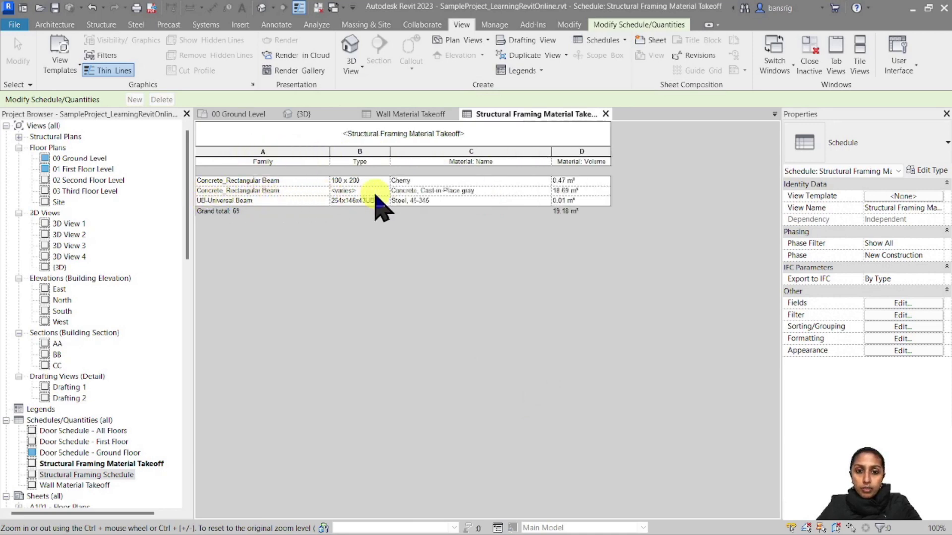
{"action": "left_click", "coordinate": [570, 192]}
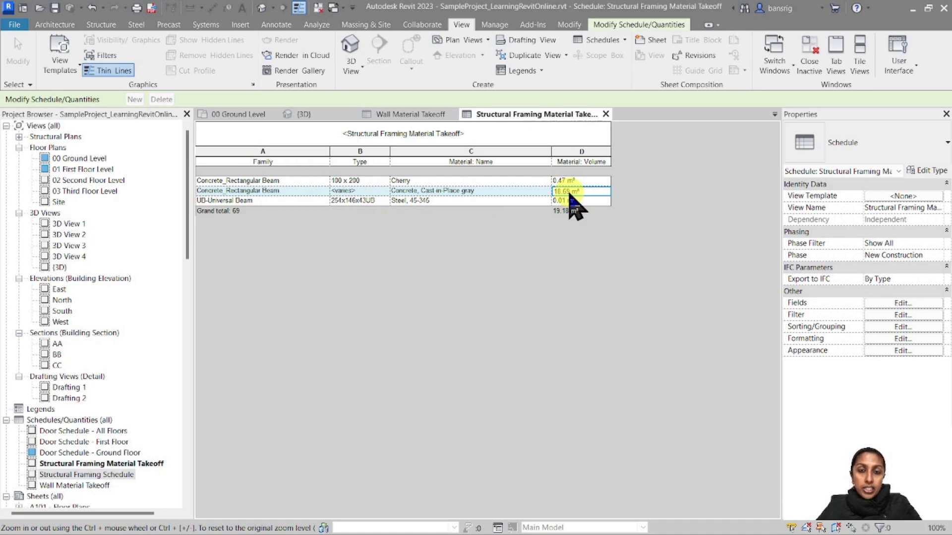